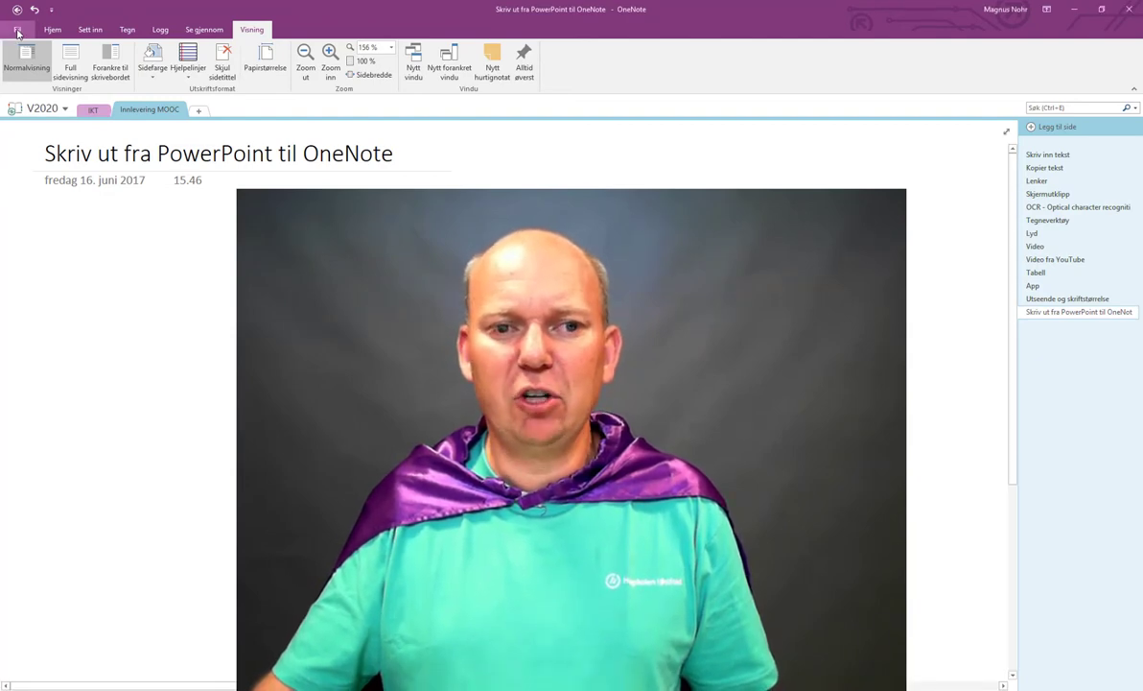
# In Alternativer > Avansert, uncheck 'Sett inn lange utskrifter på flere sider' and save the options.
pyautogui.click(18, 32)
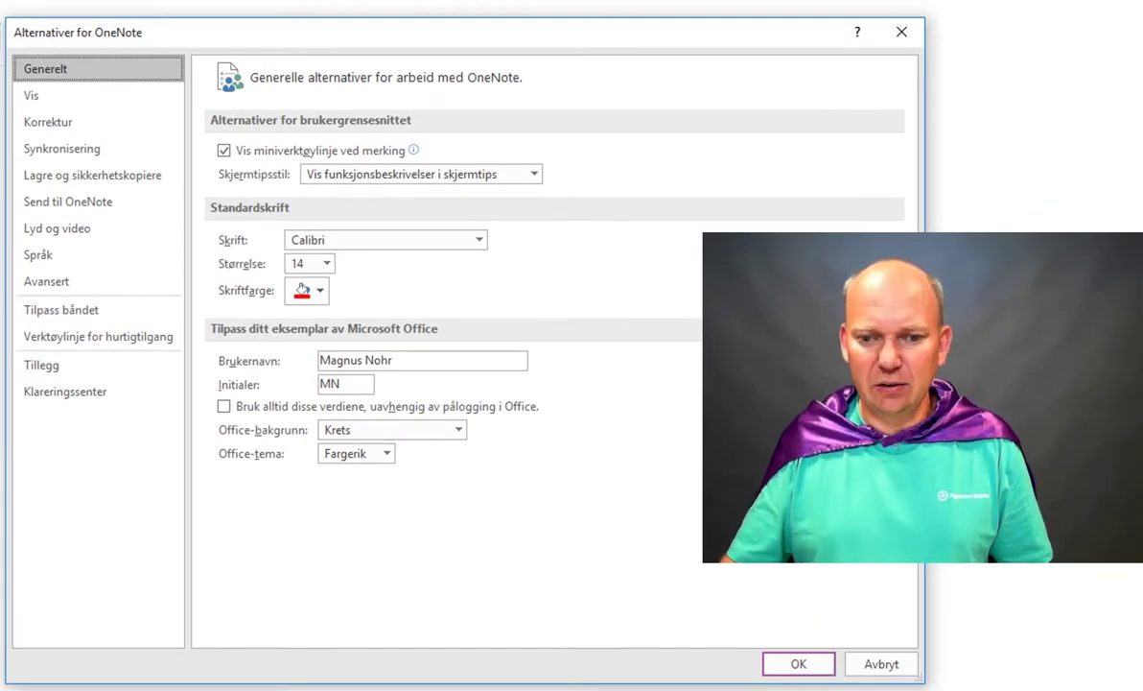
pyautogui.click(93, 288)
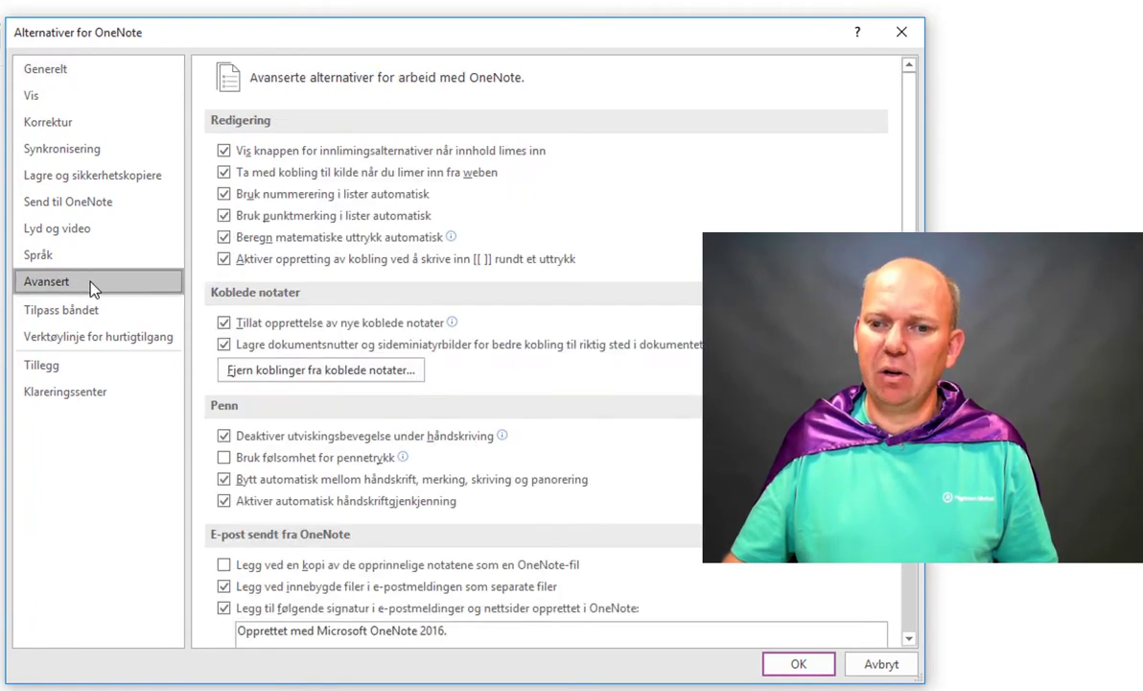
pyautogui.moveTo(911, 150); pyautogui.dragTo(911, 466)
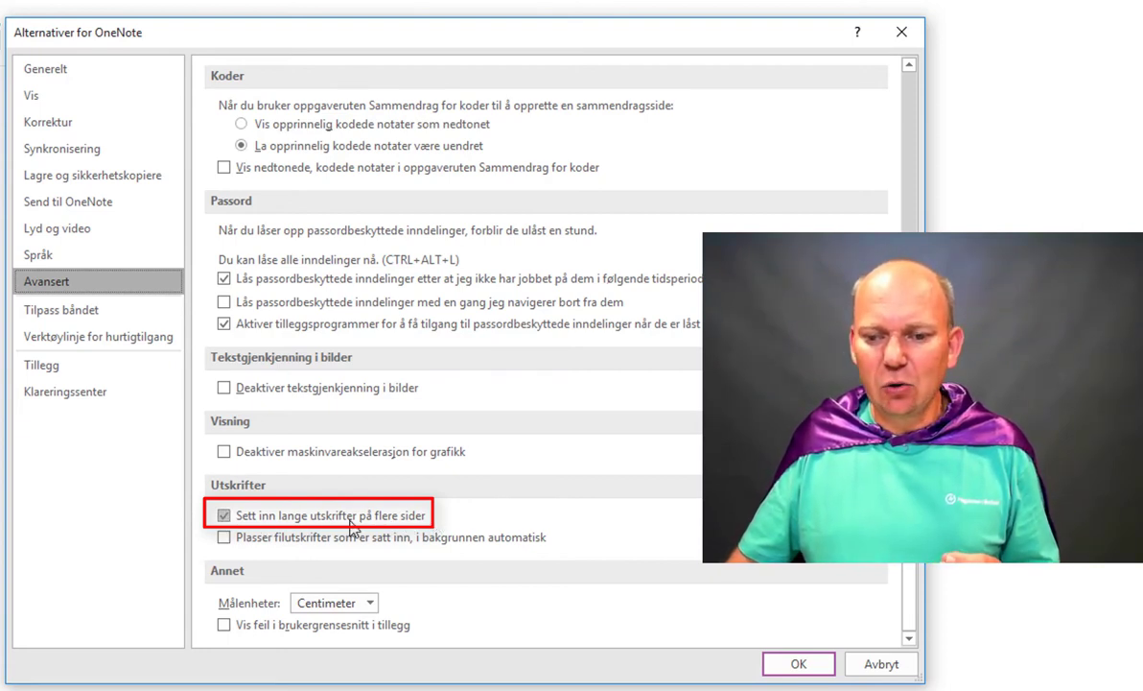
pyautogui.click(225, 516)
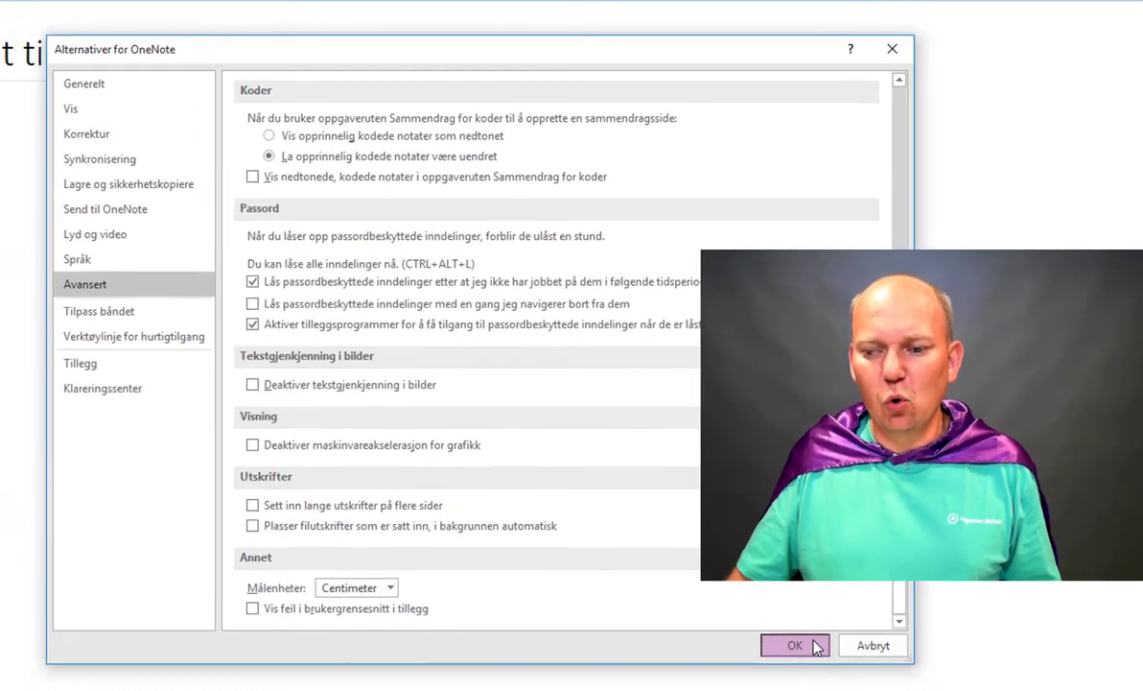
pyautogui.click(822, 665)
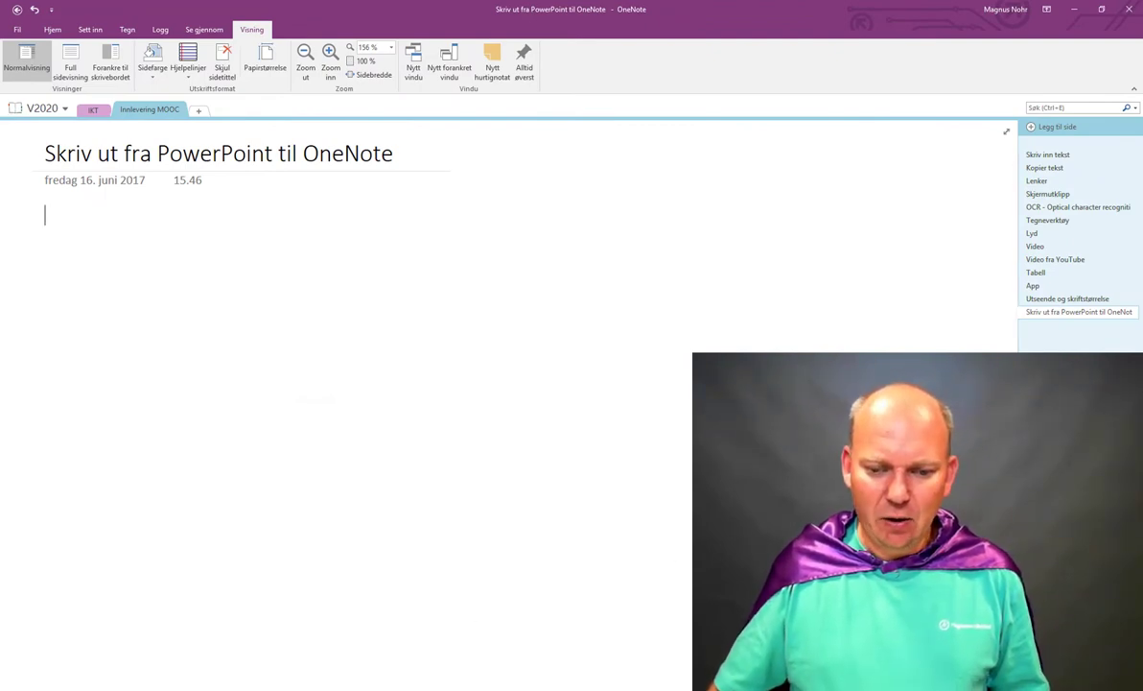
# Switch to the PowerPoint window showing the MOOC presentation.
pyautogui.hotkey('alt', 'Tab')
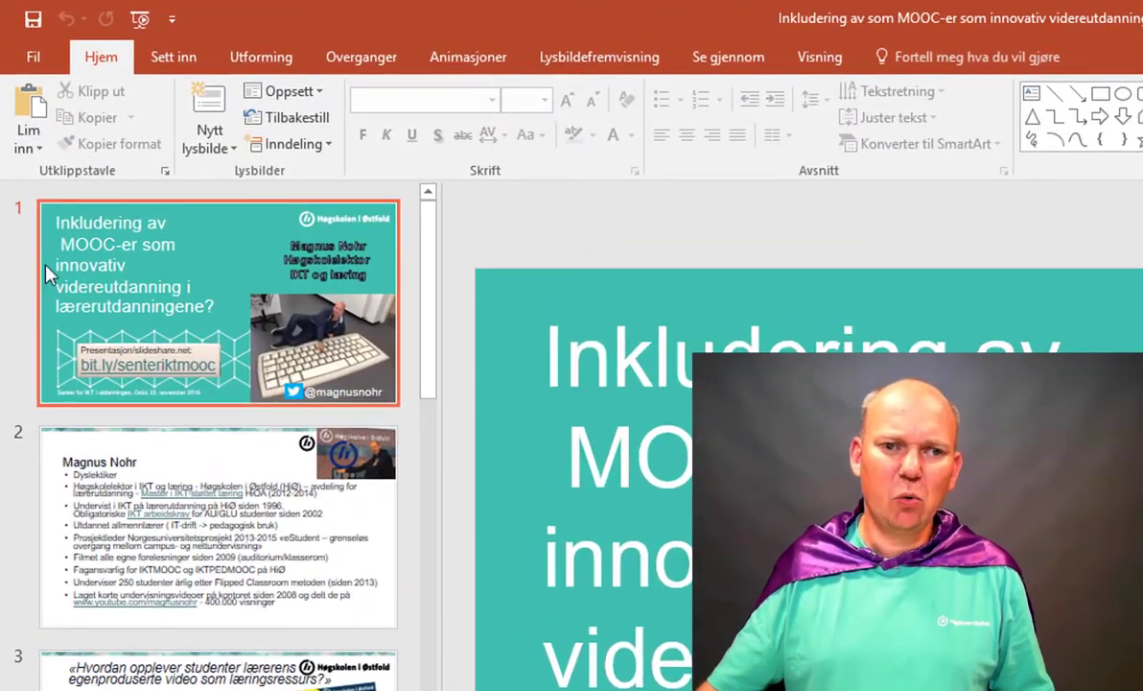
# Print the presentation with 'Send To OneNote 2016' selected as the printer.
pyautogui.click(34, 56)
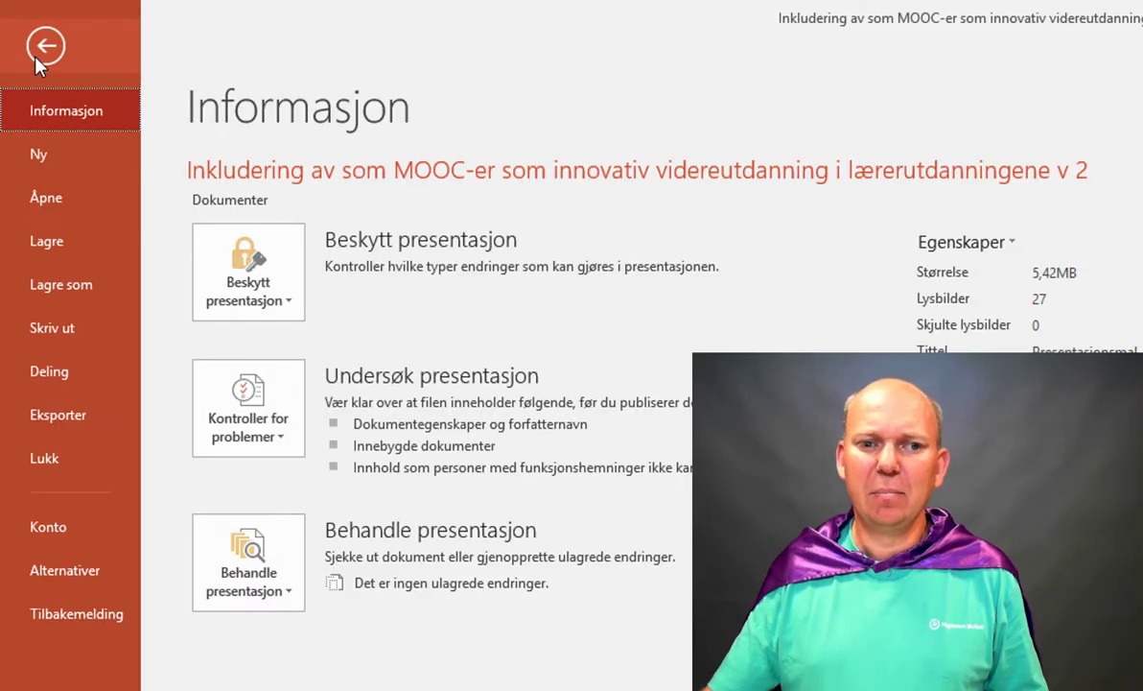
pyautogui.click(85, 328)
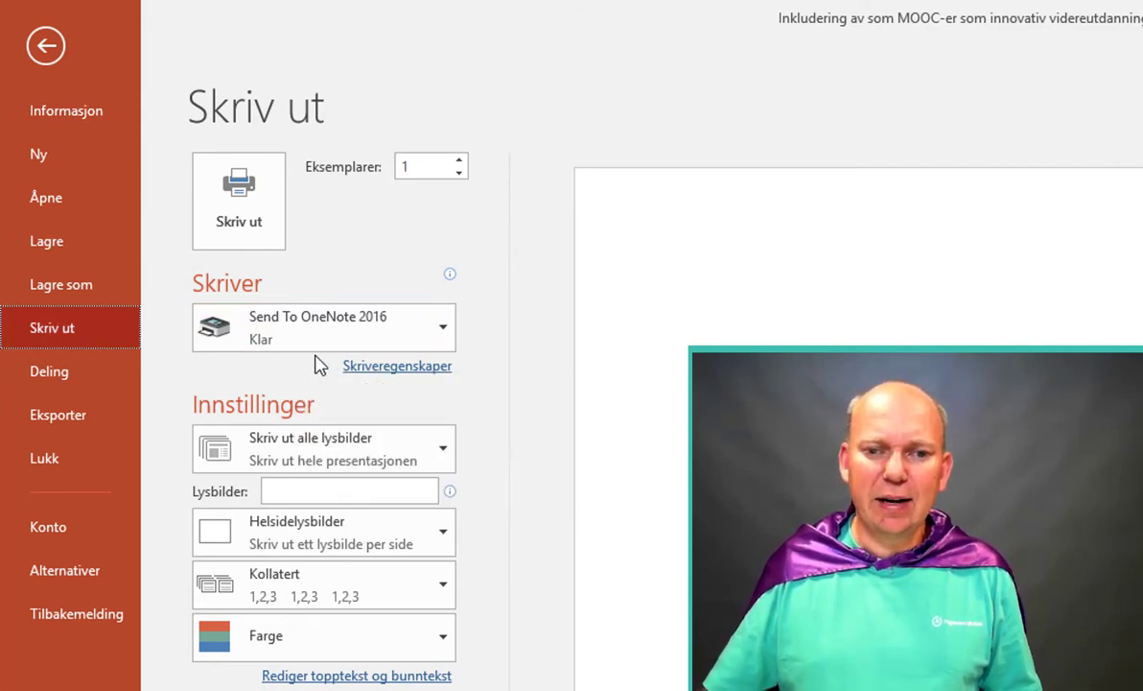
pyautogui.click(423, 334)
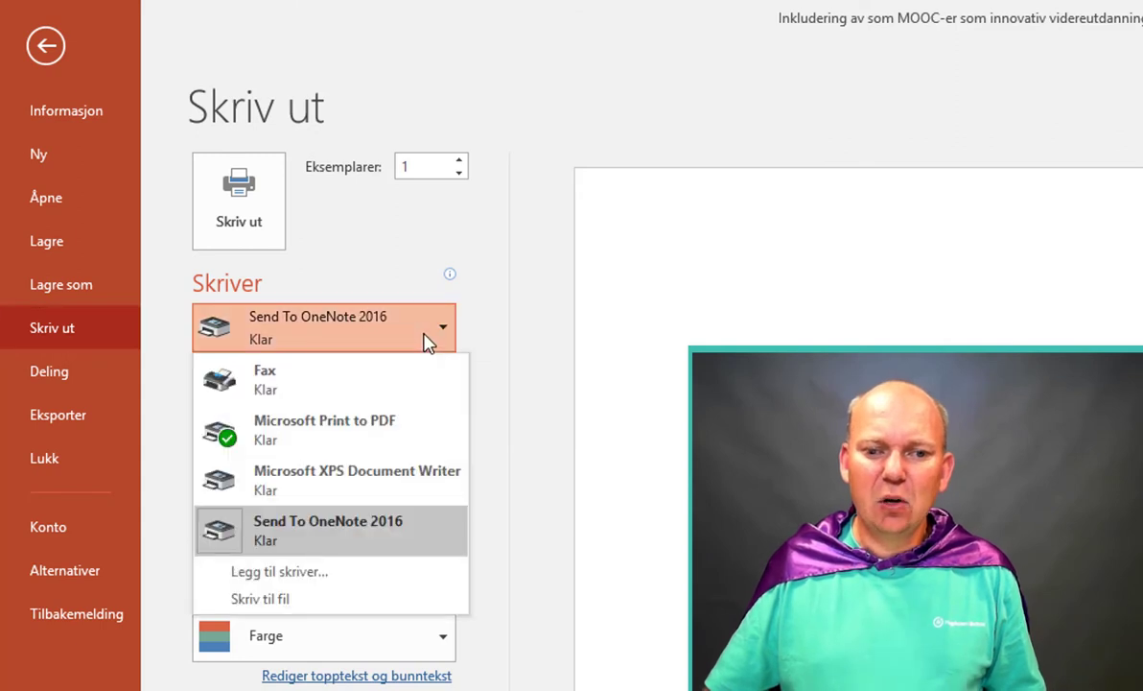
pyautogui.click(382, 543)
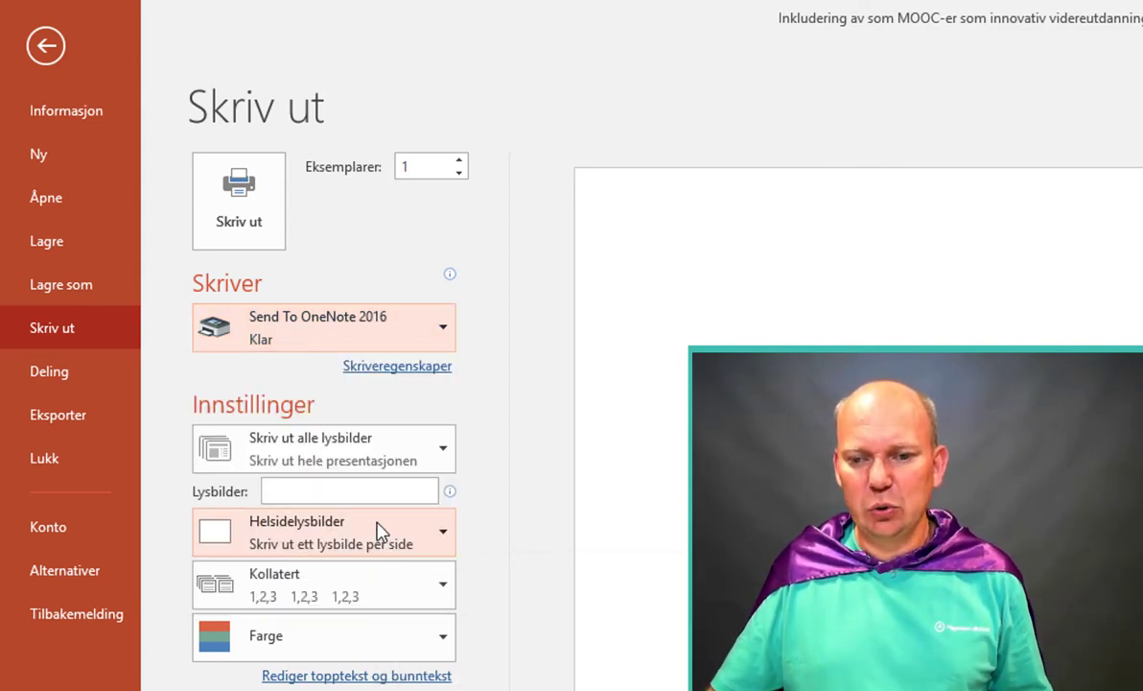
pyautogui.click(256, 231)
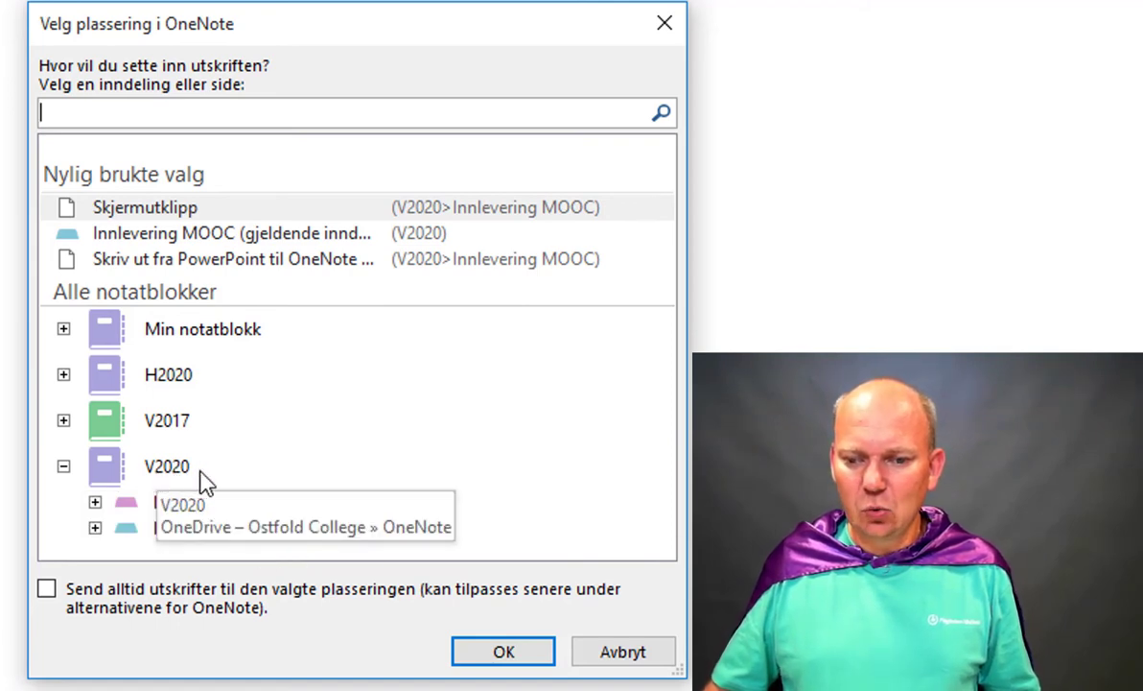
# Send the printout to the page 'Skriv ut fra PowerPoint til OneNote' under Innlevering MOOC.
pyautogui.click(96, 529)
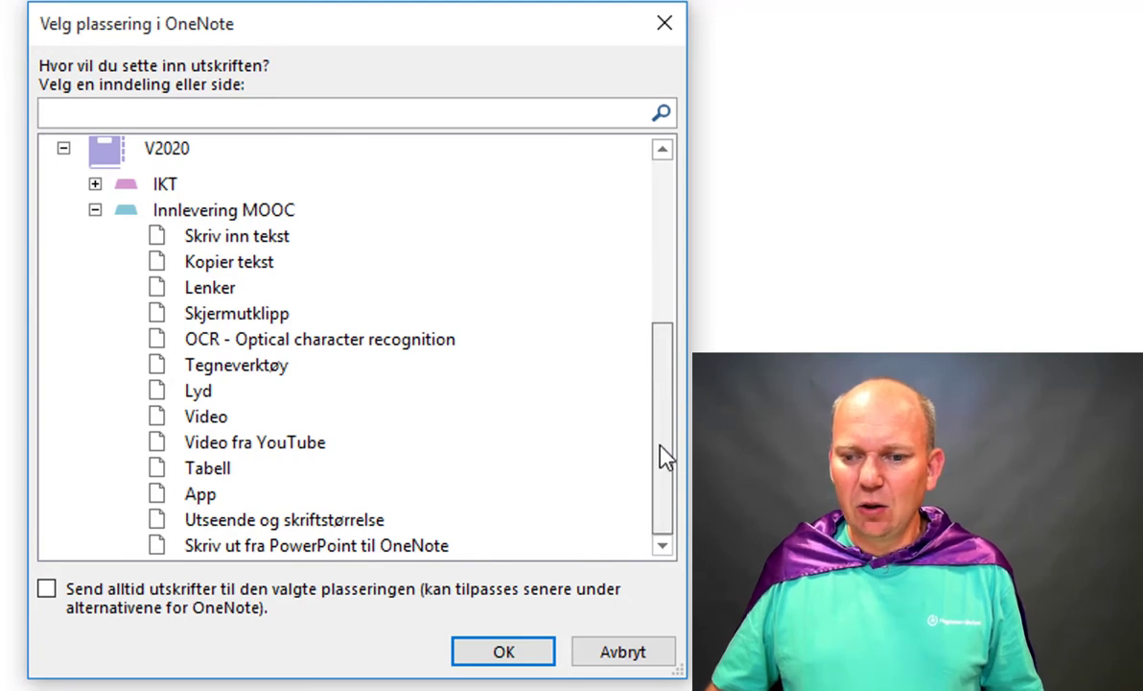
pyautogui.click(352, 555)
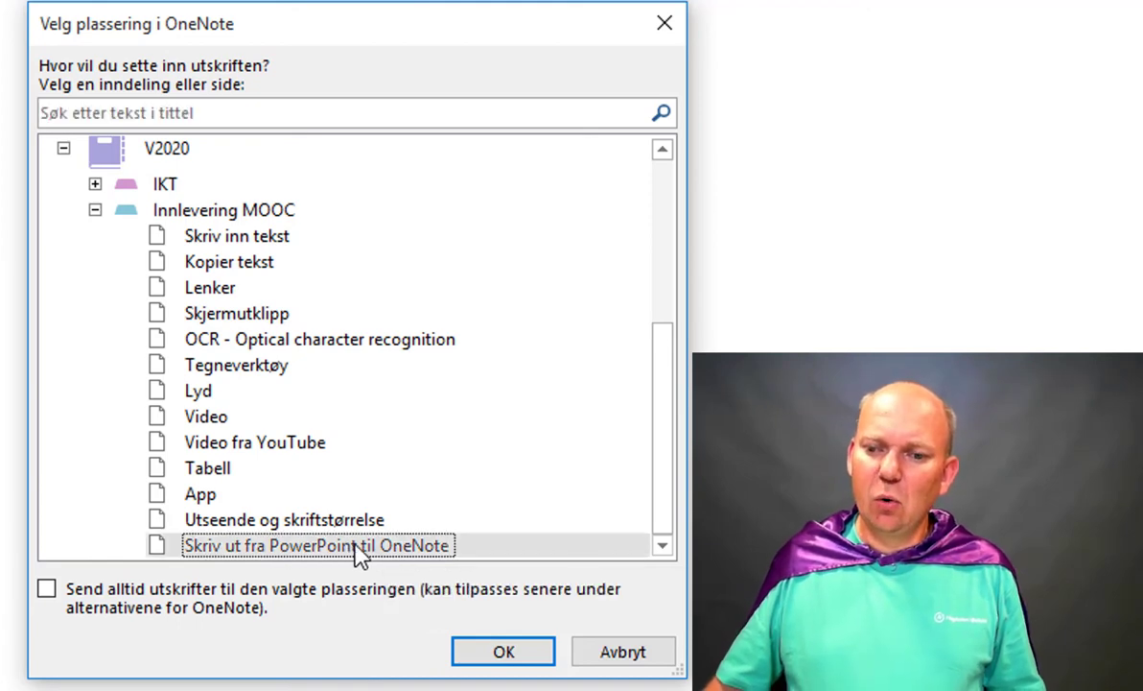
pyautogui.click(508, 654)
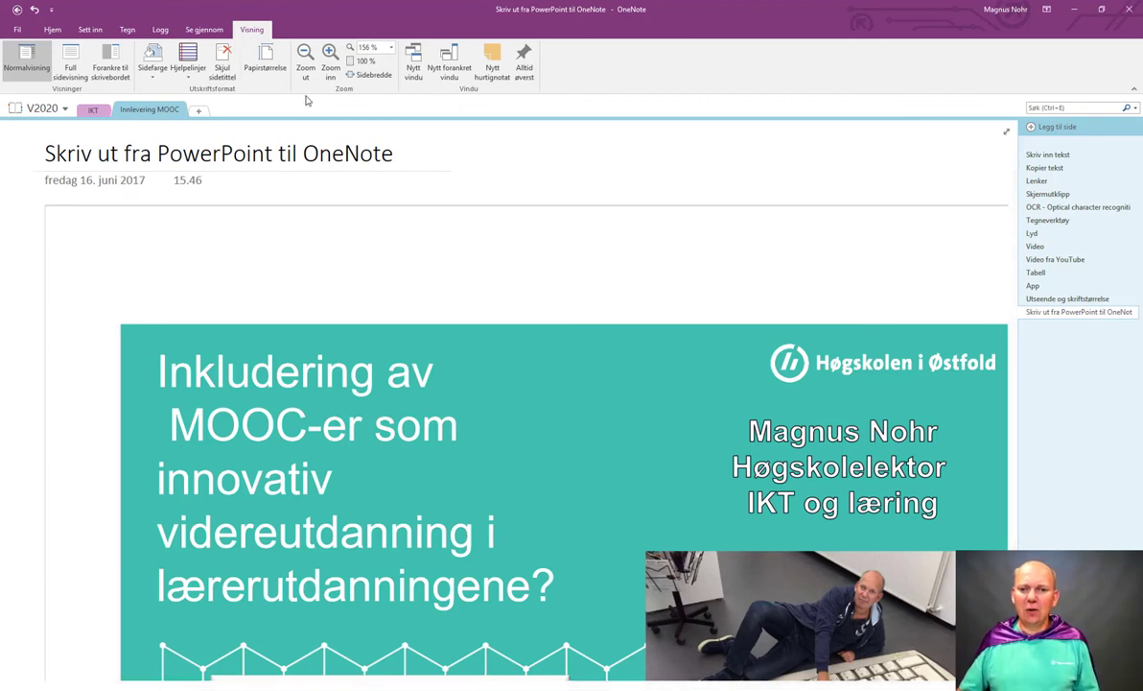
# Zoom the OneNote page out in four steps to 64%.
pyautogui.click(305, 57)
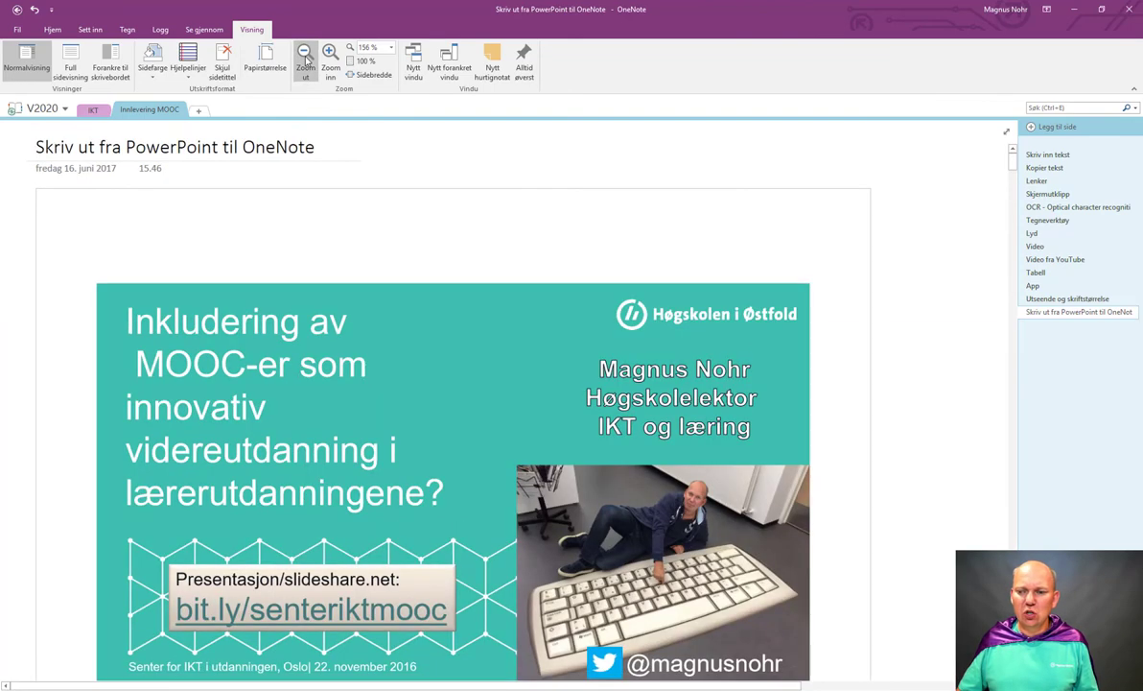
pyautogui.click(305, 57)
pyautogui.click(305, 57)
pyautogui.click(305, 57)
pyautogui.write('Gfj godfjgojdf osgjfd oi jopdfjgofdj')
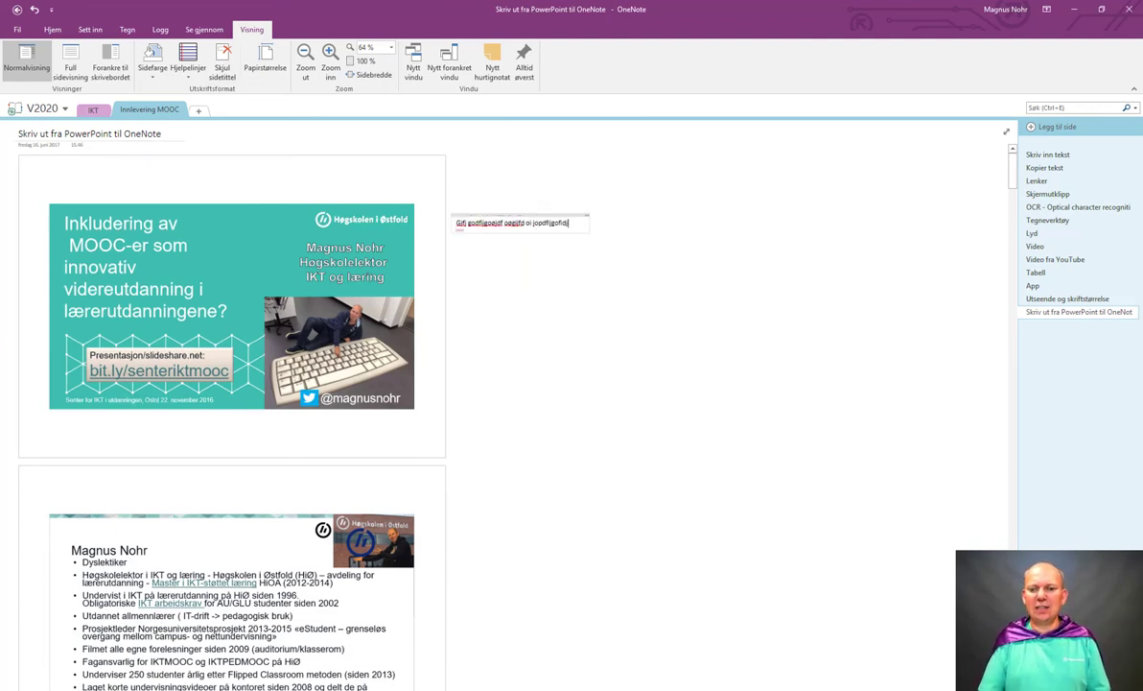
# Extend the note beside slide 1, then type a new note beside slide 2.
pyautogui.write('i gdifr d')
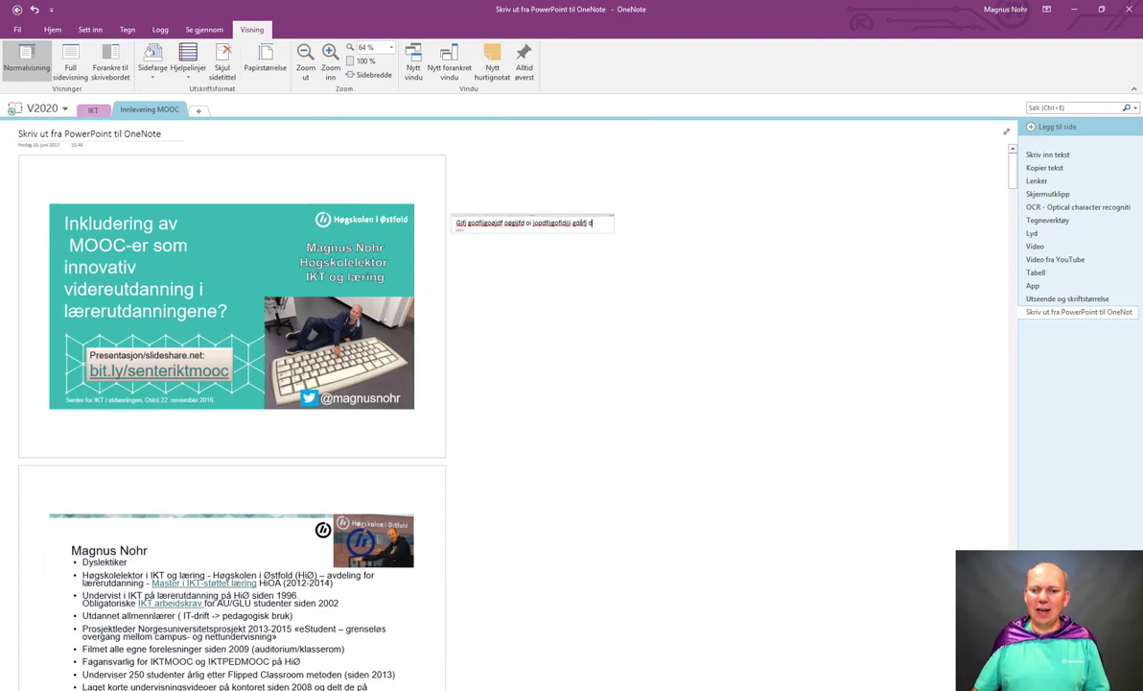
pyautogui.scroll(-1, 460, 202)
pyautogui.scroll(-1, 466, 211)
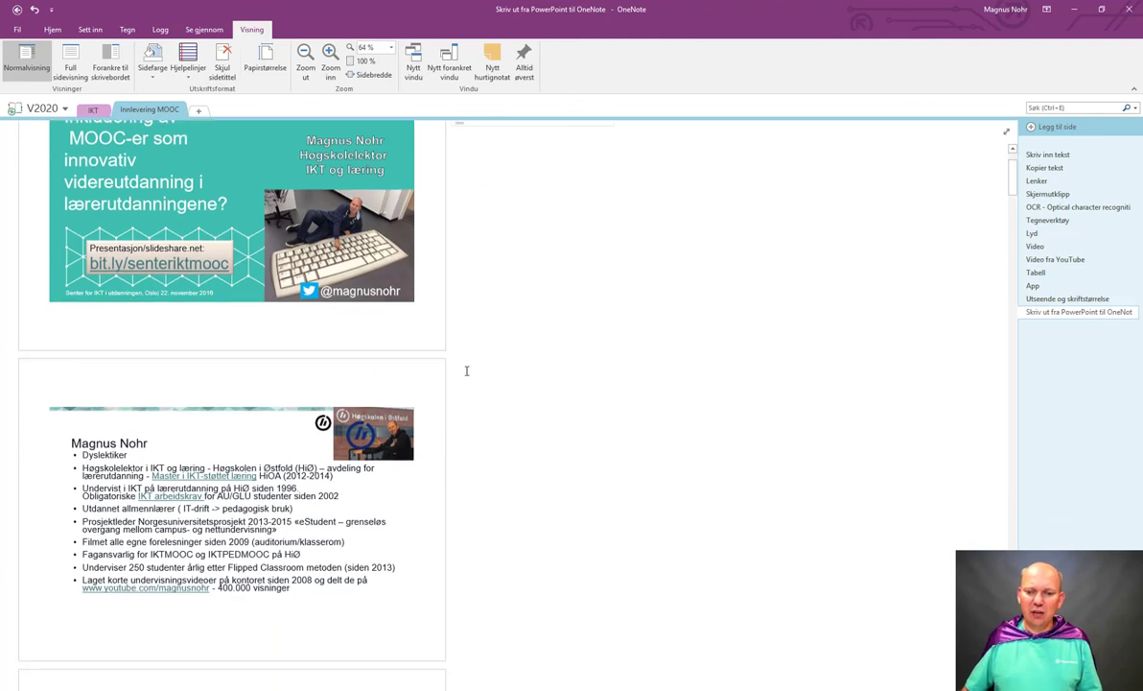
pyautogui.click(472, 400)
pyautogui.write('Fu sd')
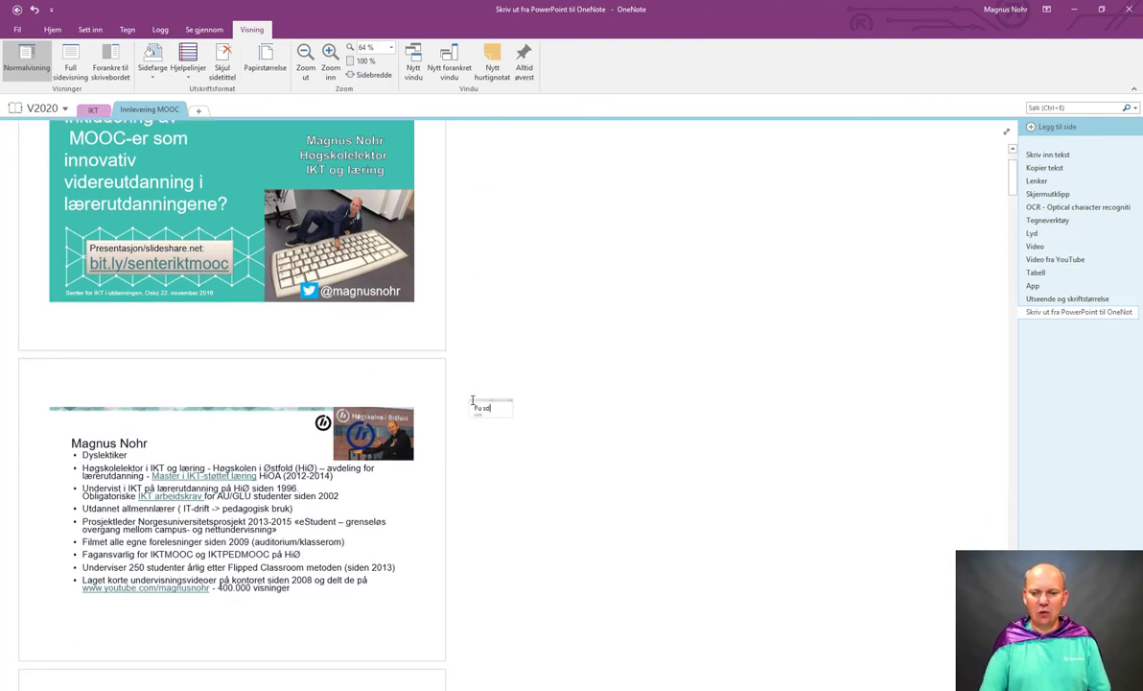
pyautogui.write('fujsdfå åsdfpaoj åsfo fokg g fopåsj')
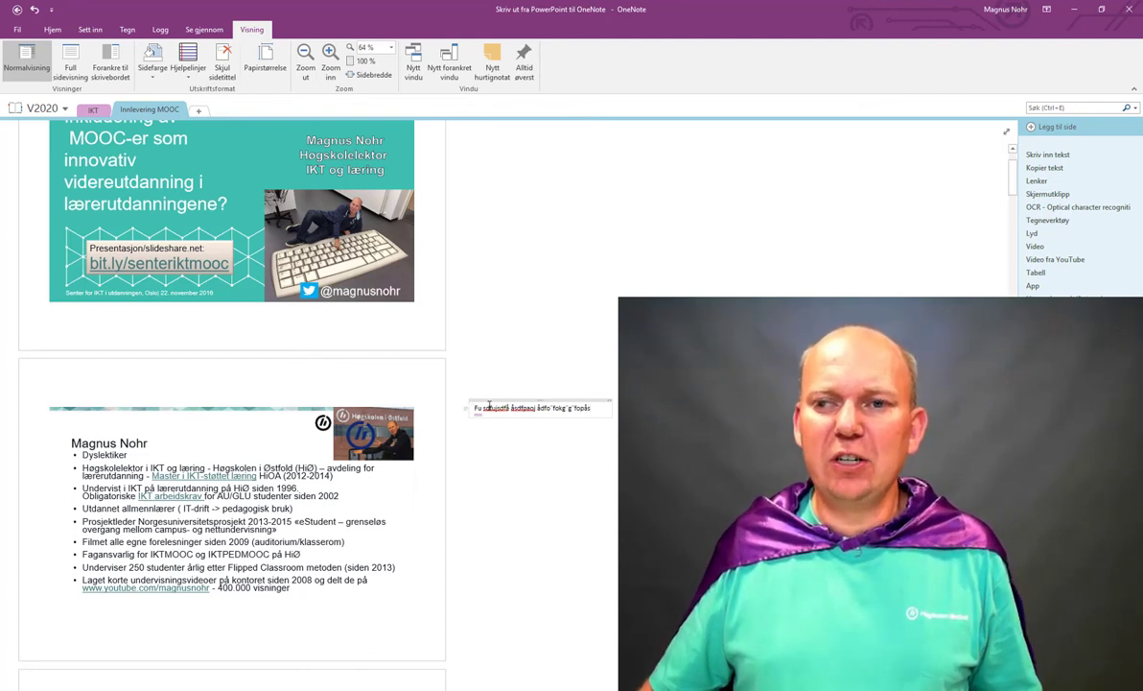
pyautogui.press('BackSpace')
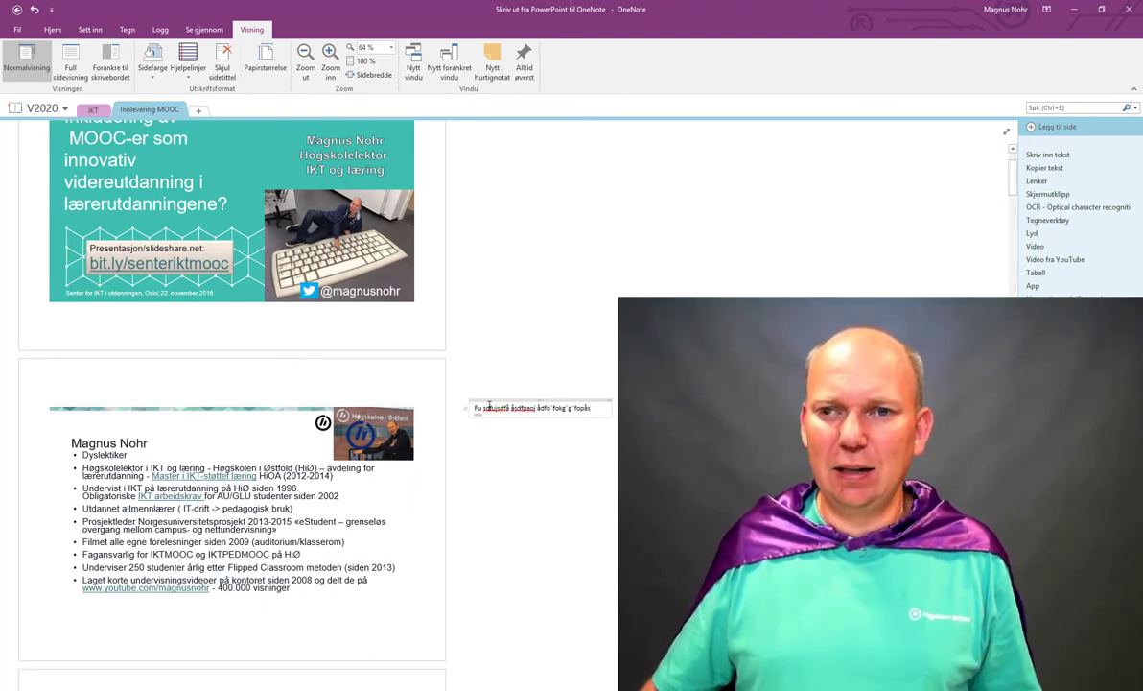